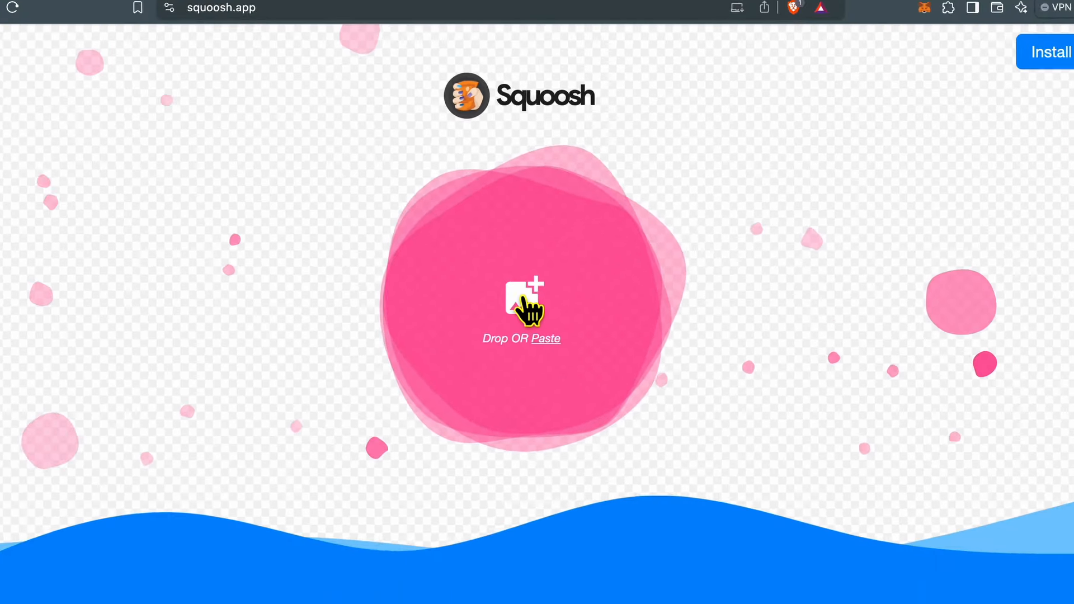
click(467, 347)
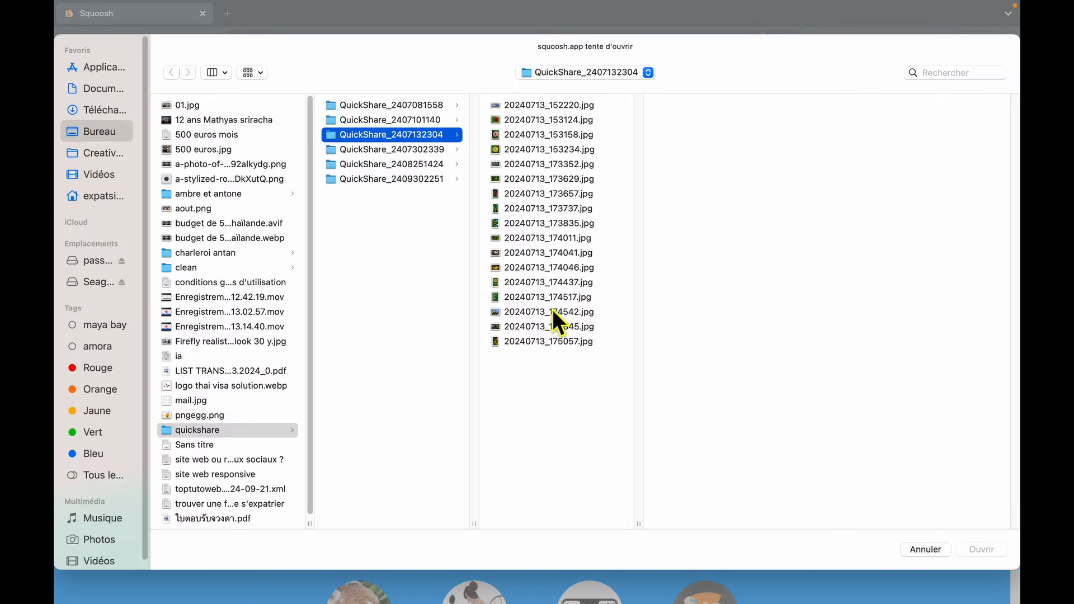
click(546, 283)
key(Up)
key(Up)
key(Up)
key(Up)
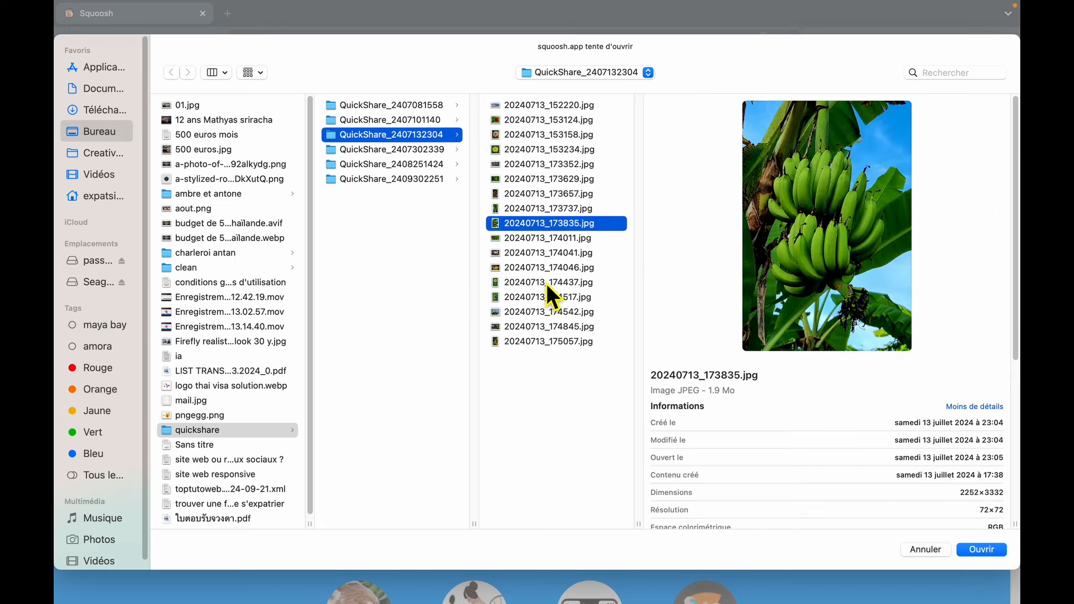
key(Up)
key(Up)
key(Up)
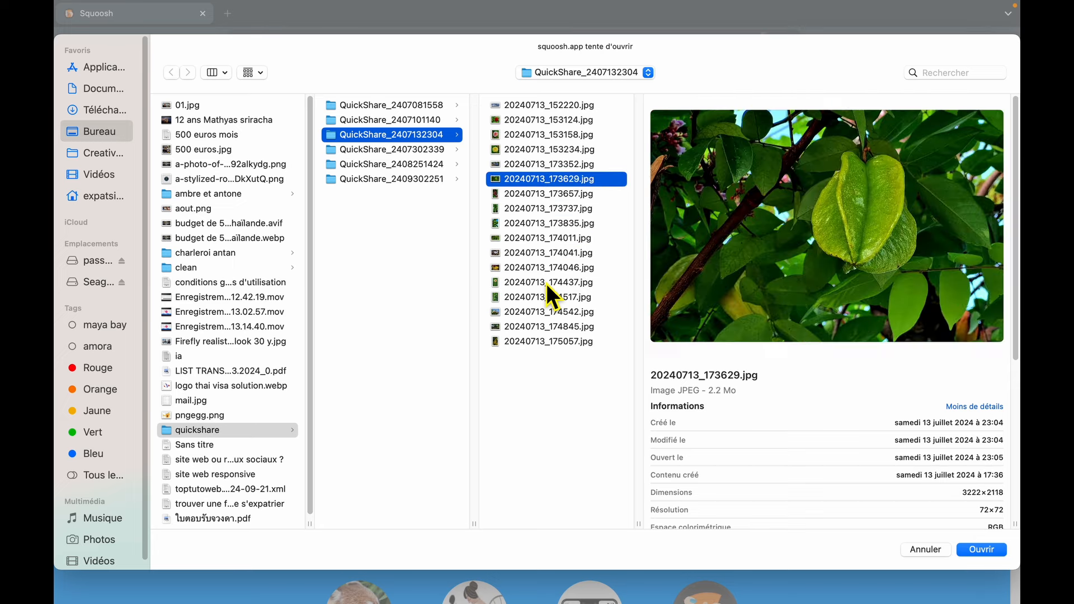
key(Up)
key(Up)
key(Up)
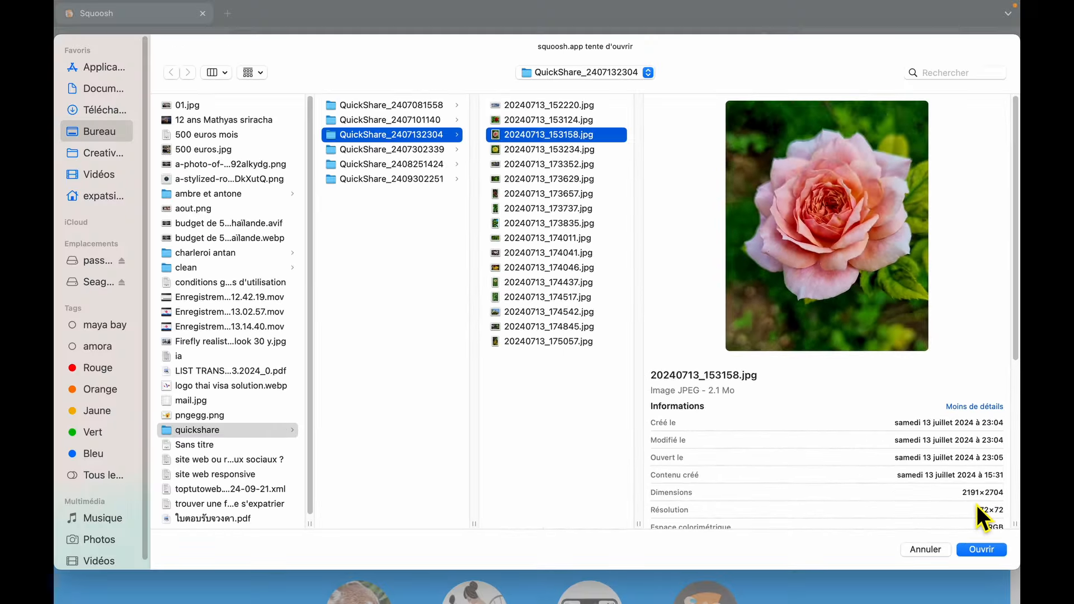
click(980, 554)
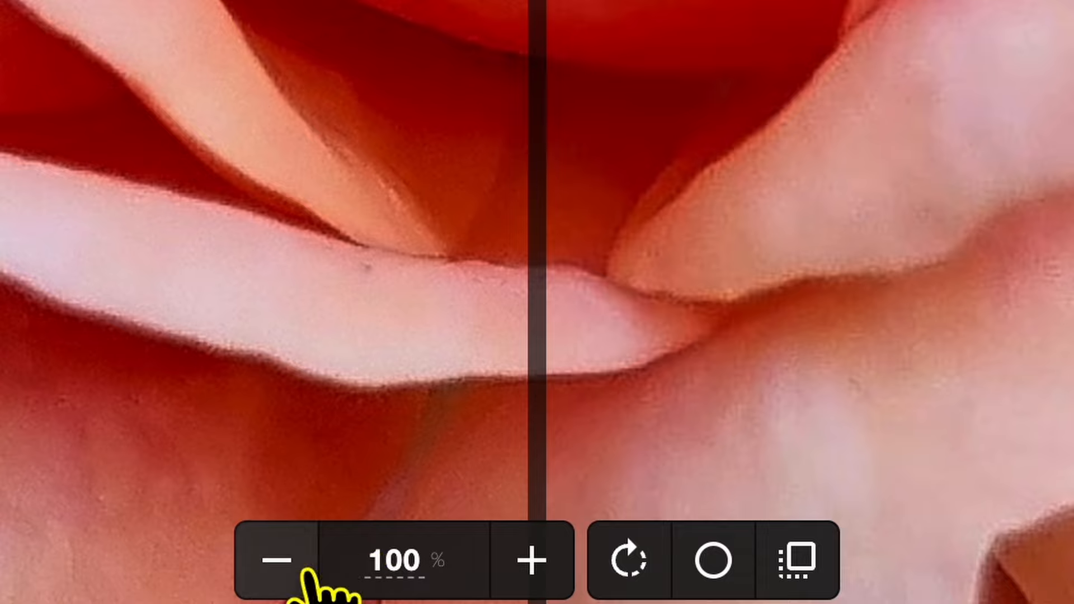
Zoom the preview out to 26% to fit the whole rose and shift the comparison divider slightly to compare both versions
click(291, 571)
click(291, 571)
click(290, 571)
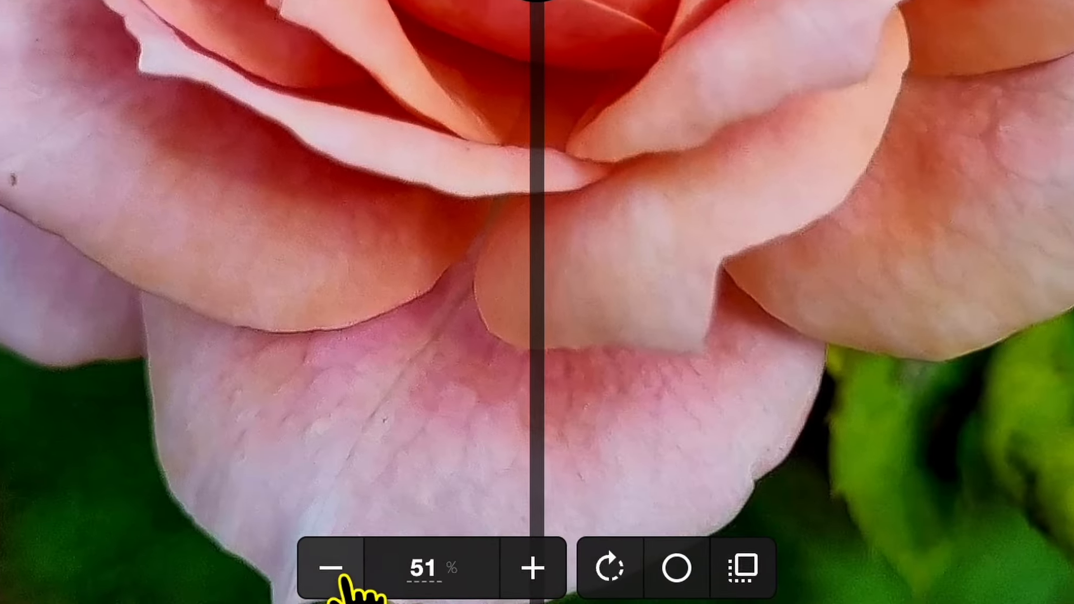
click(291, 571)
click(291, 570)
click(411, 585)
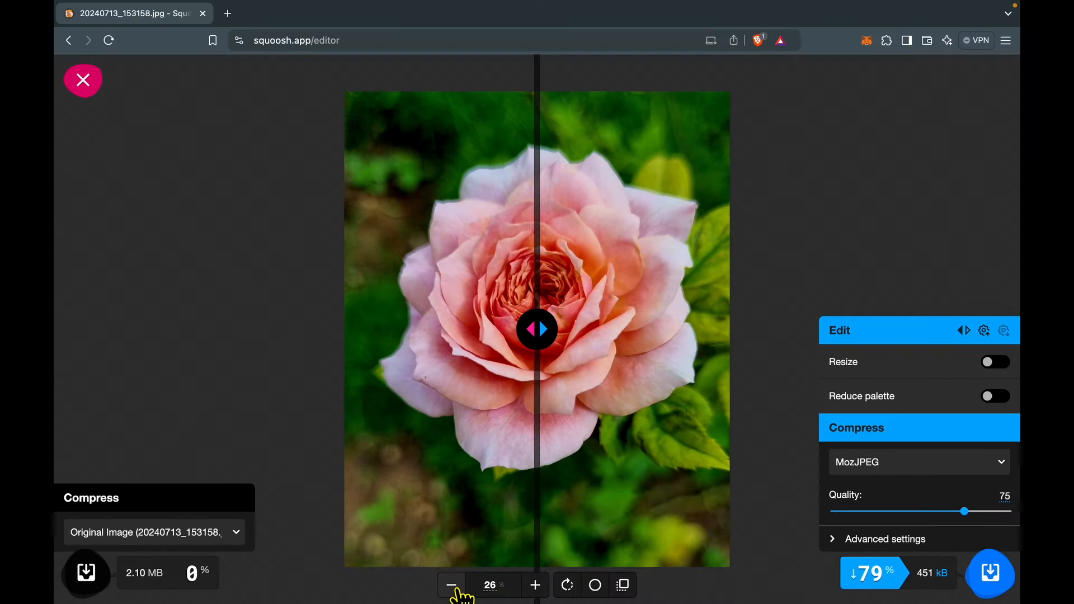
click(411, 585)
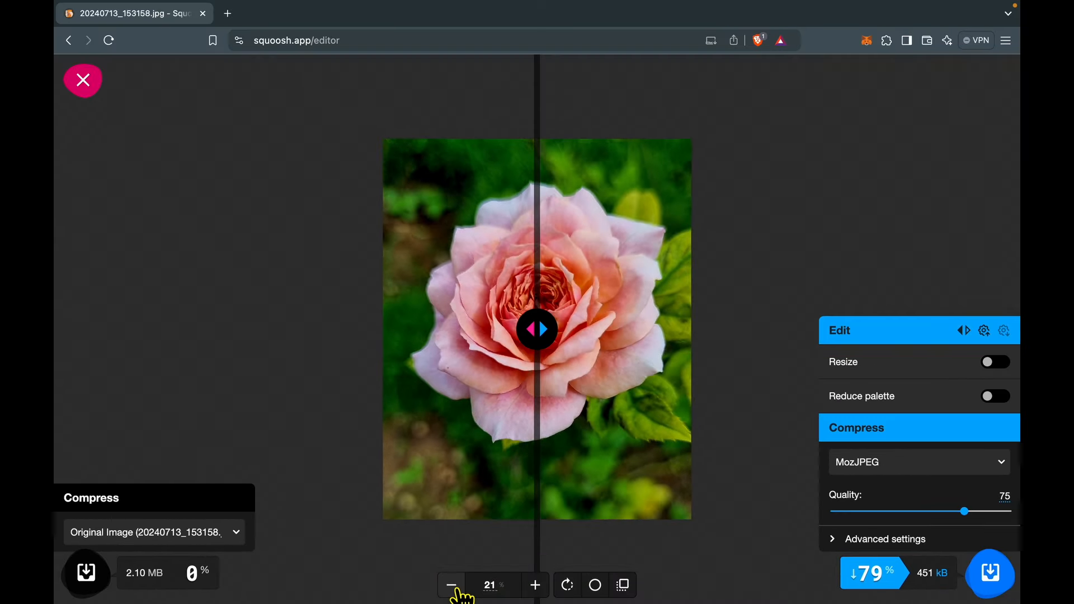
click(536, 586)
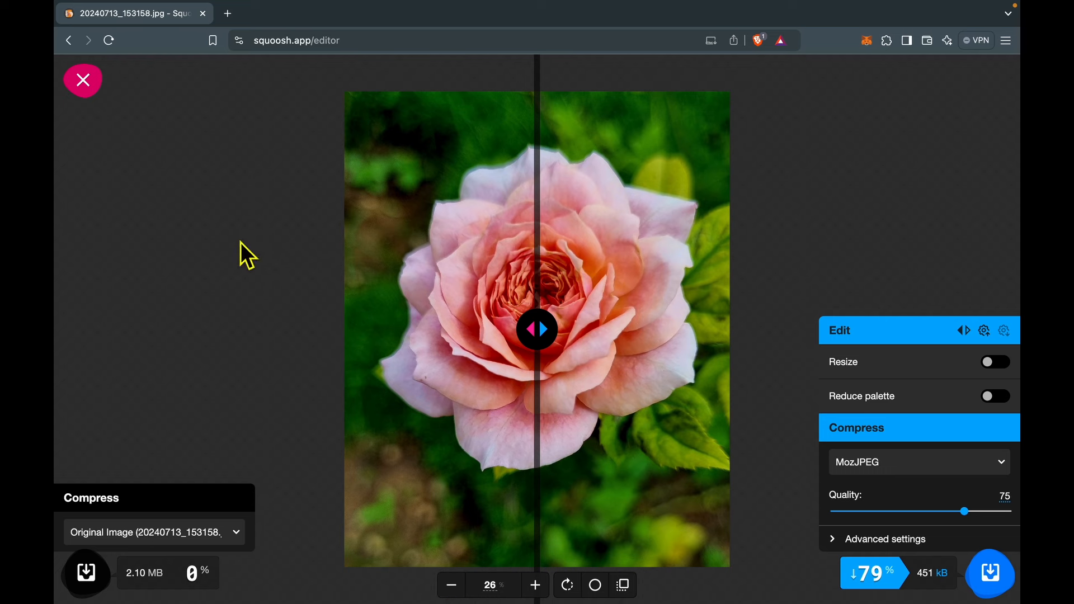
mouse_move(546, 347)
mouse_down()
mouse_move(453, 350)
mouse_move(627, 362)
mouse_move(501, 362)
mouse_move(566, 365)
mouse_move(556, 364)
mouse_up()
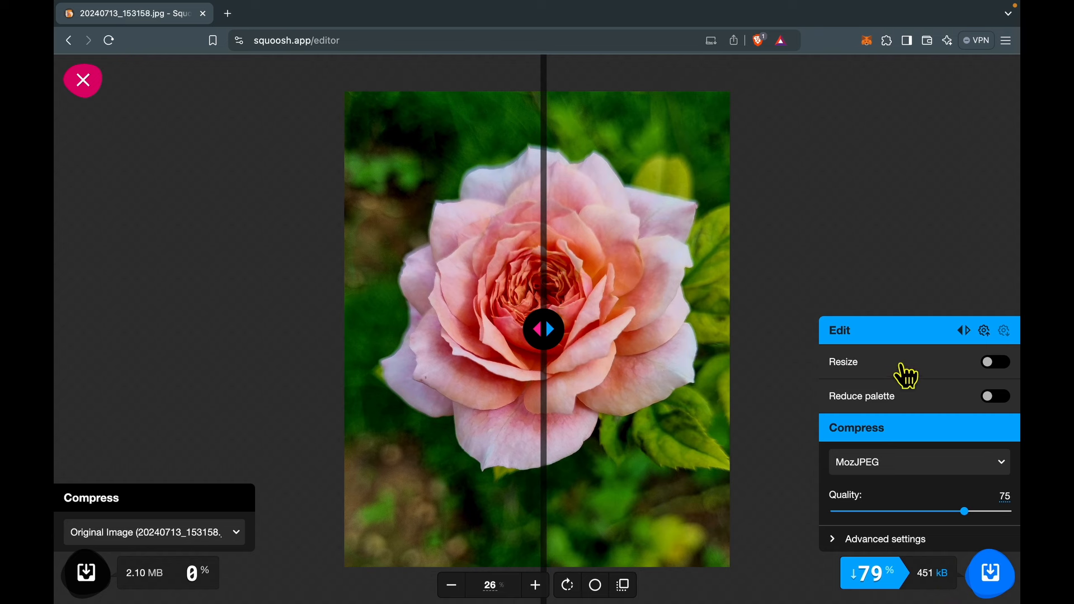
Enable resizing for the compressed version and set the image height to 600 pixels
click(1002, 364)
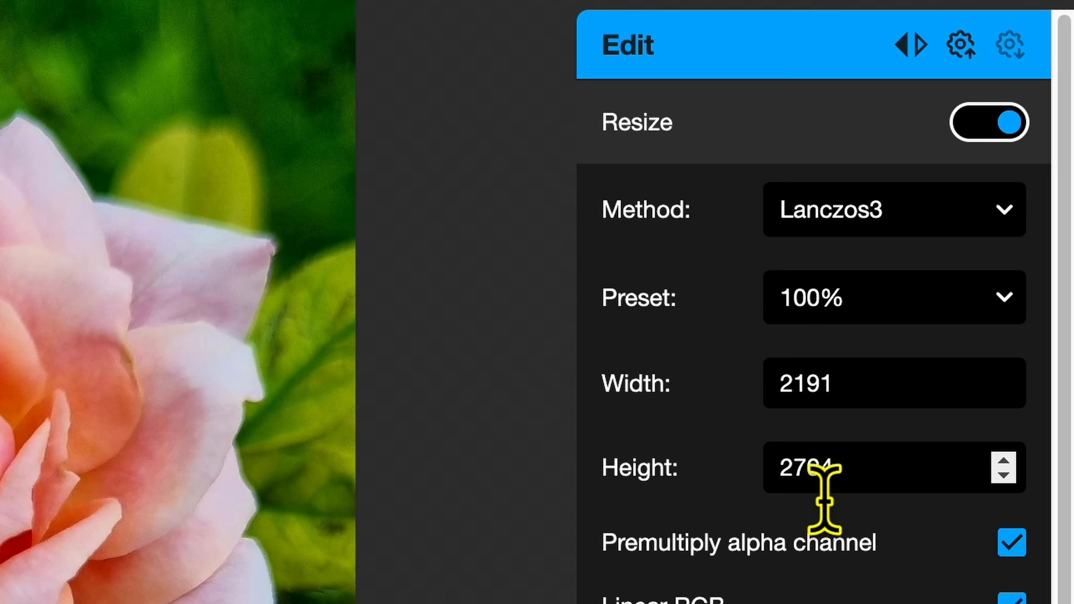
drag(881, 503, 791, 501)
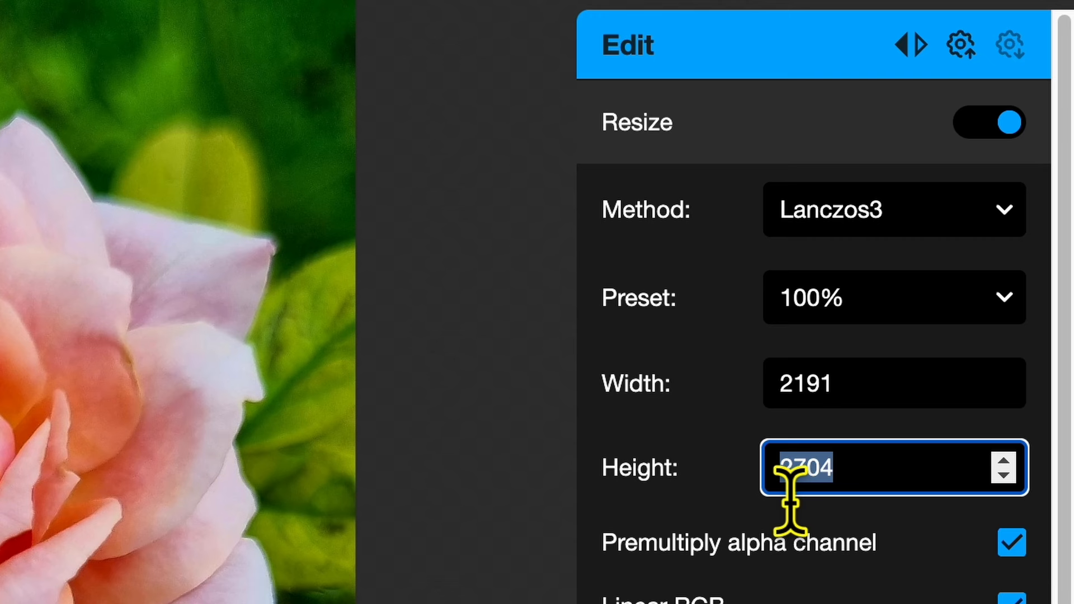
text(600)
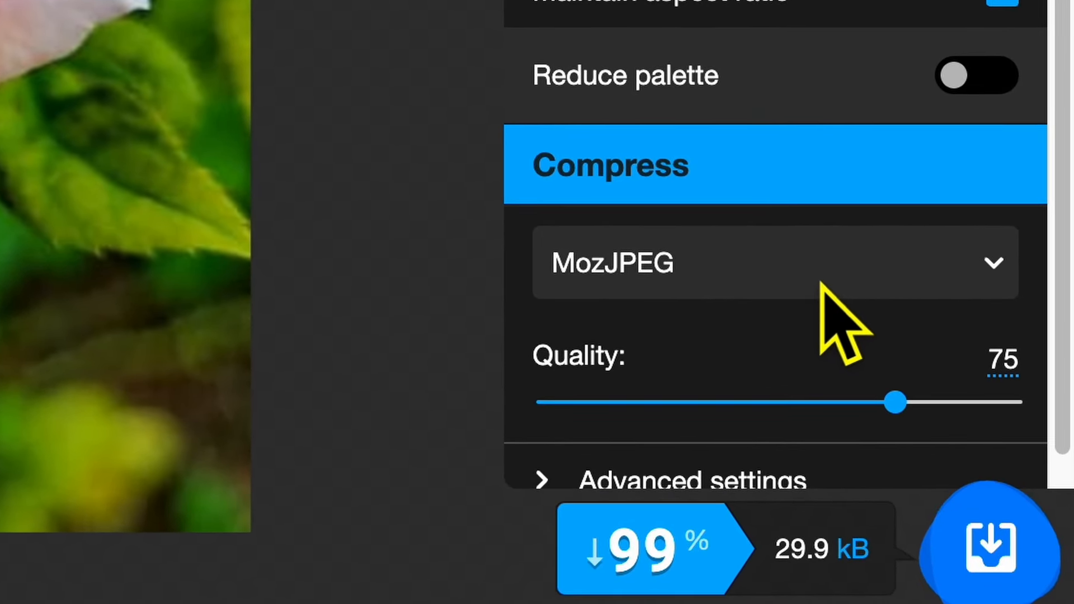
Set the compression format to WebP and look through its quality and advanced settings
click(1001, 279)
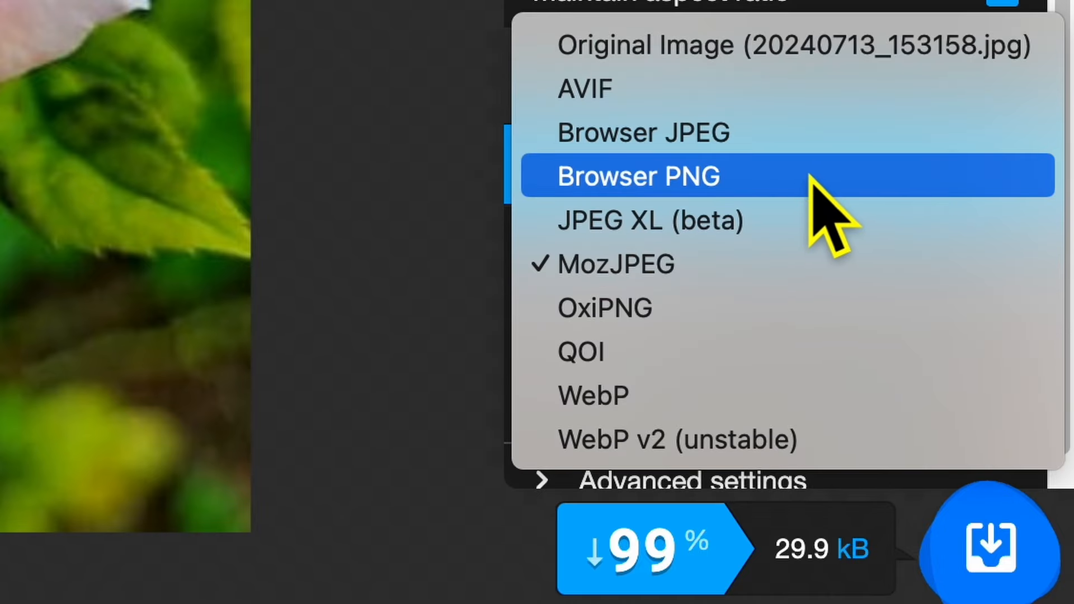
click(692, 414)
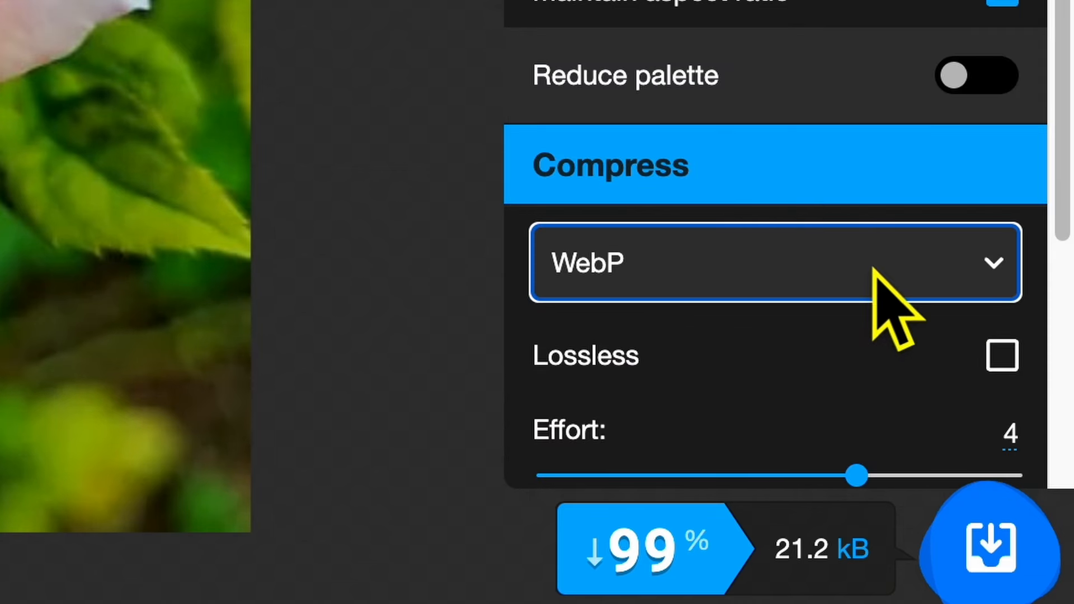
scroll(891, 307, down, 5)
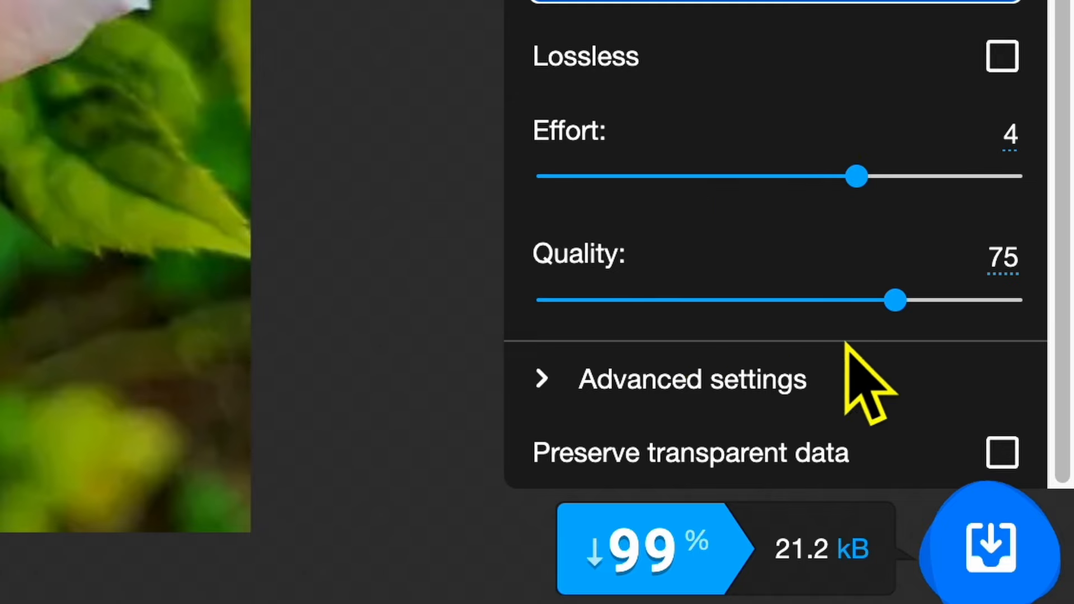
click(542, 389)
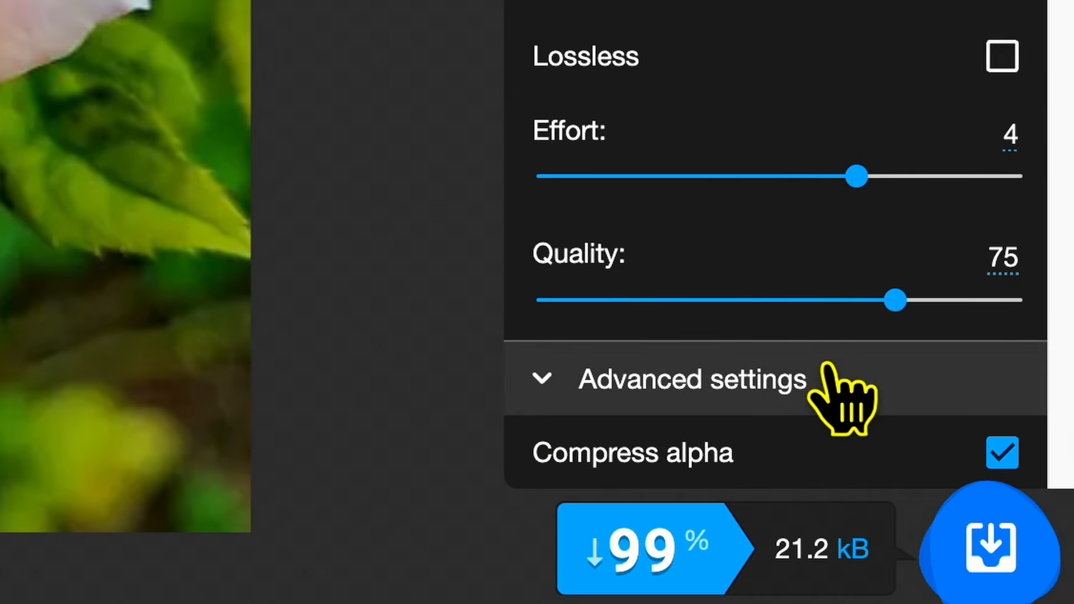
scroll(839, 386, down, 6)
scroll(783, 28, down, 8)
scroll(804, 59, up, 20)
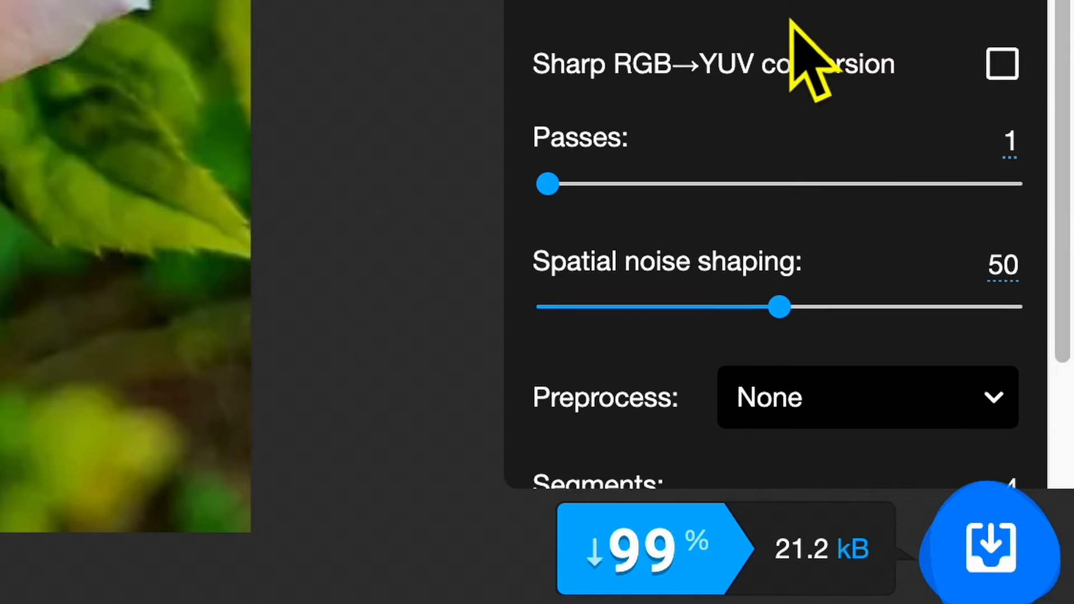
scroll(794, 67, up, 5)
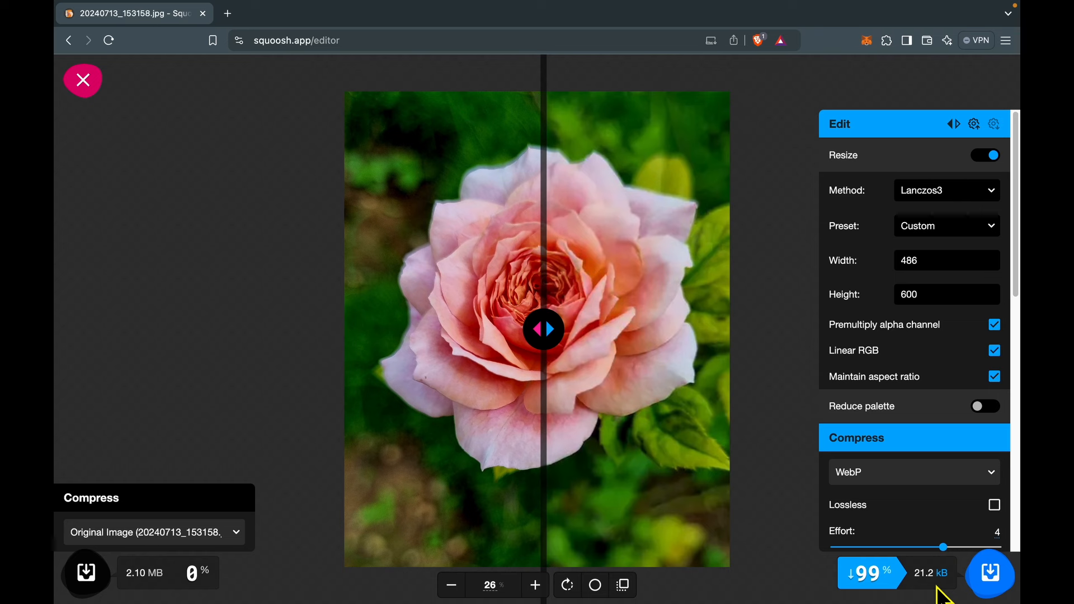
Set the compression format to AVIF with a quality of 70
click(924, 477)
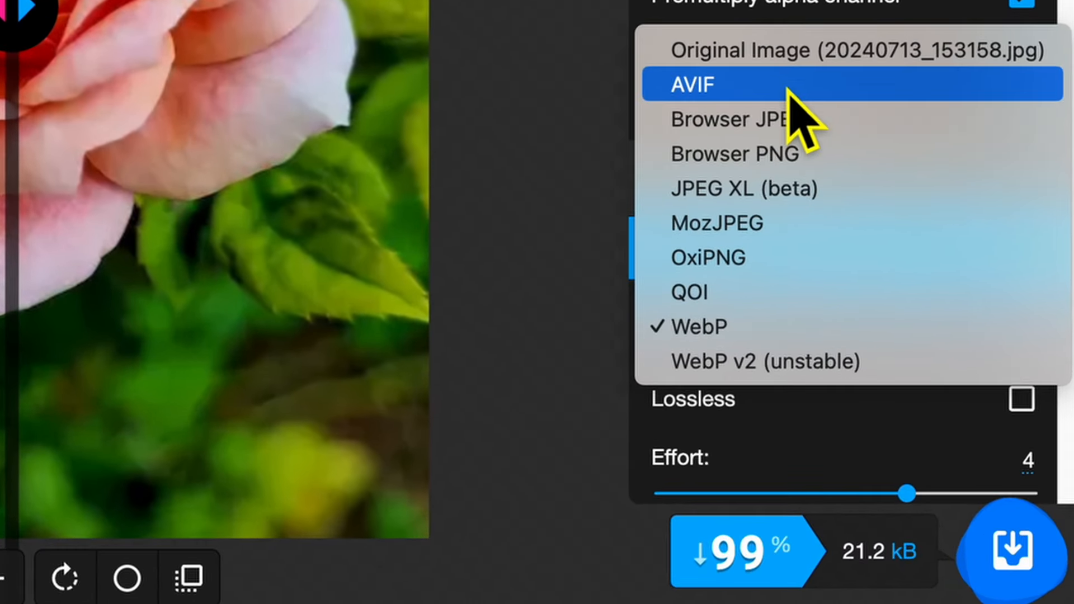
click(789, 89)
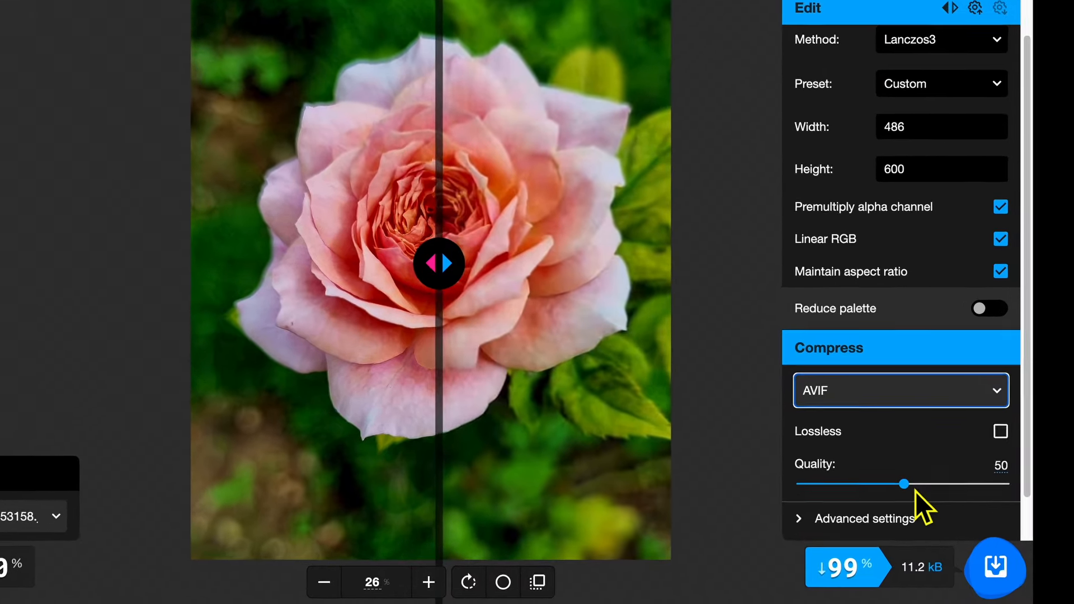
click(919, 544)
drag(918, 486, 948, 489)
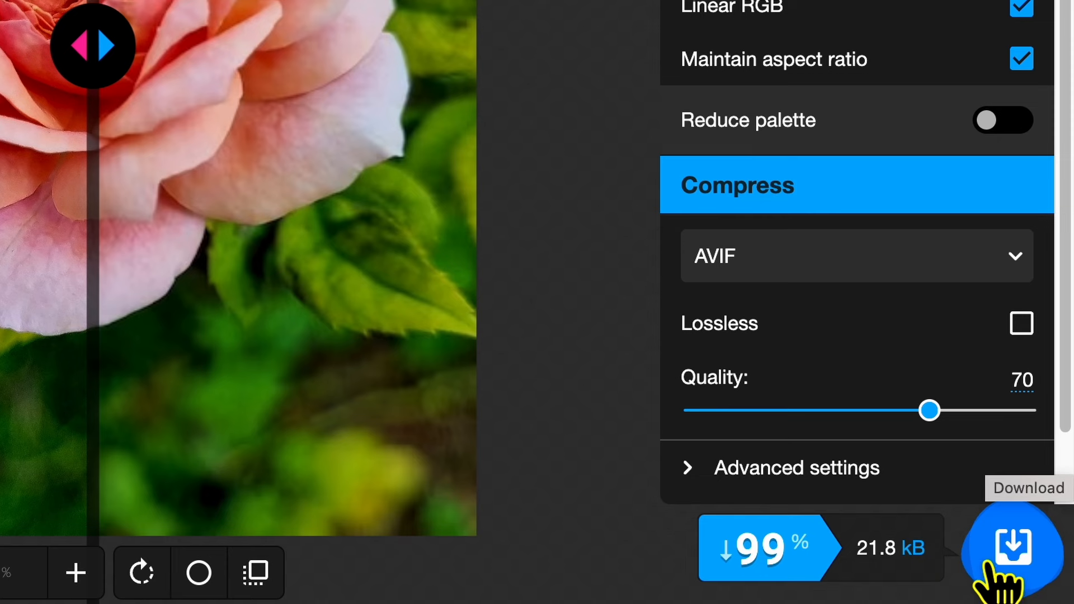
Download the compressed image to the Bureau folder as "rose jardin tropical thailande" and close the image editor
click(1013, 540)
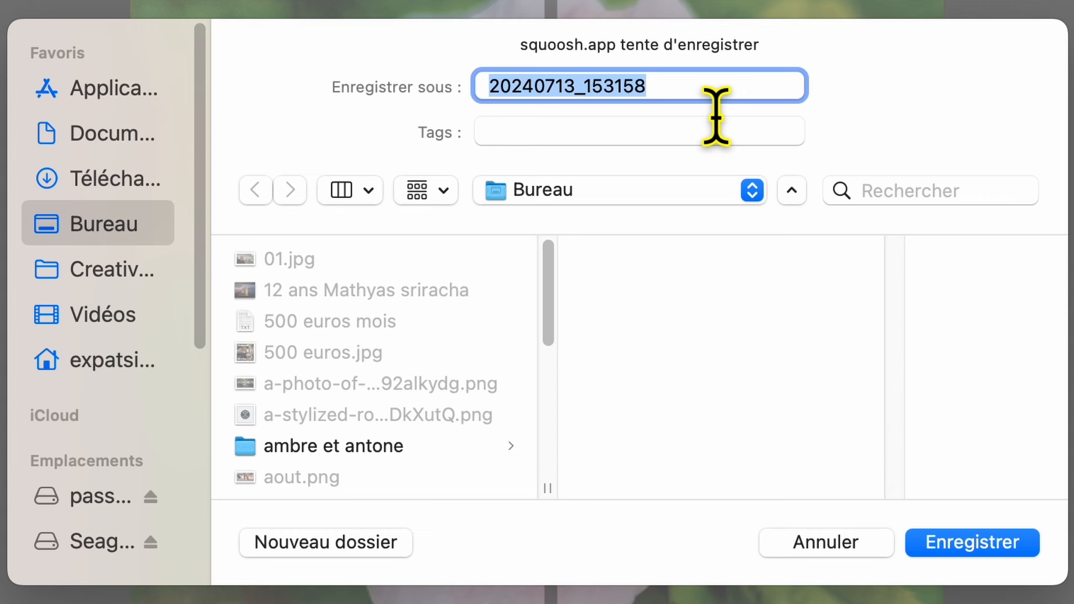
text(rose jardin tropical thailande)
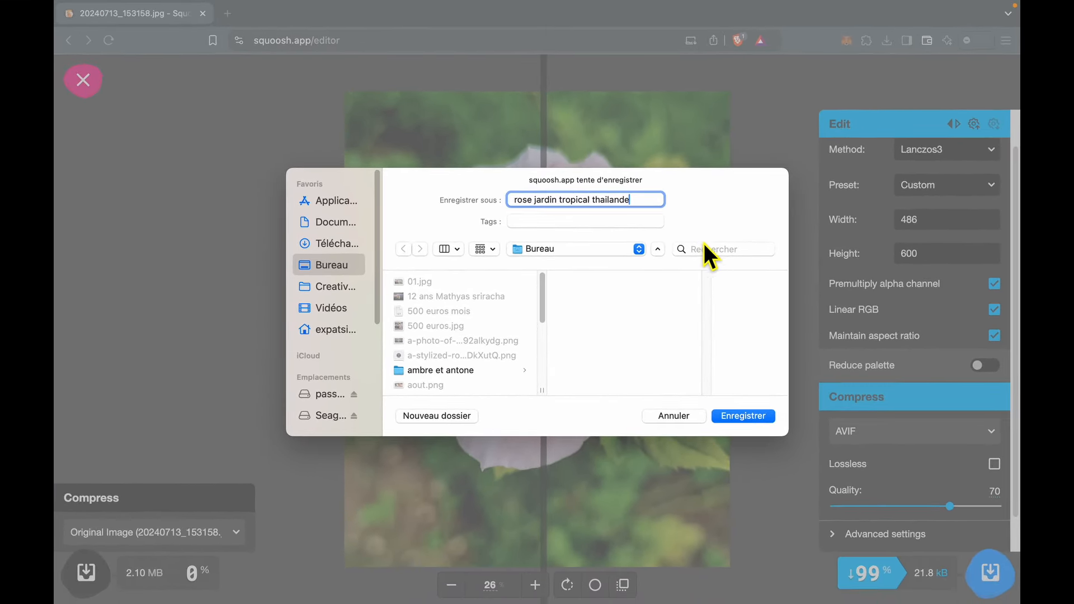
click(744, 417)
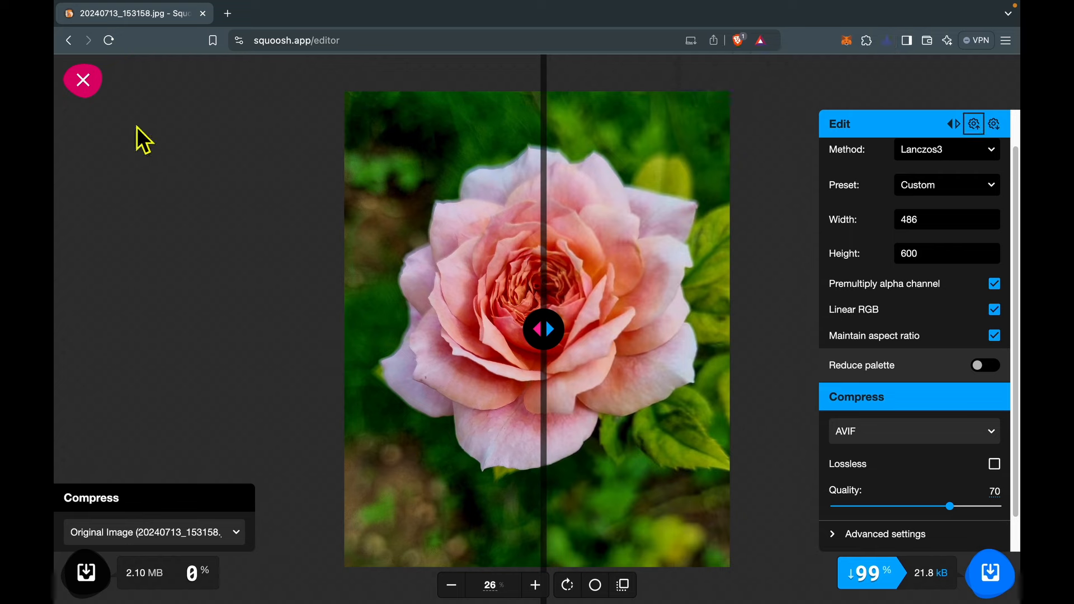
click(83, 84)
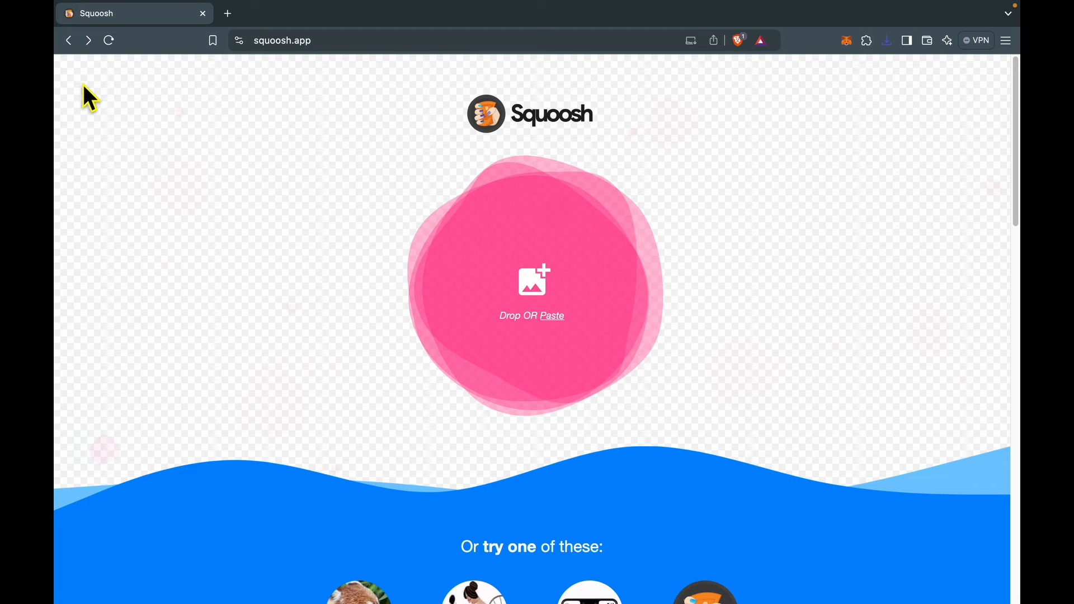